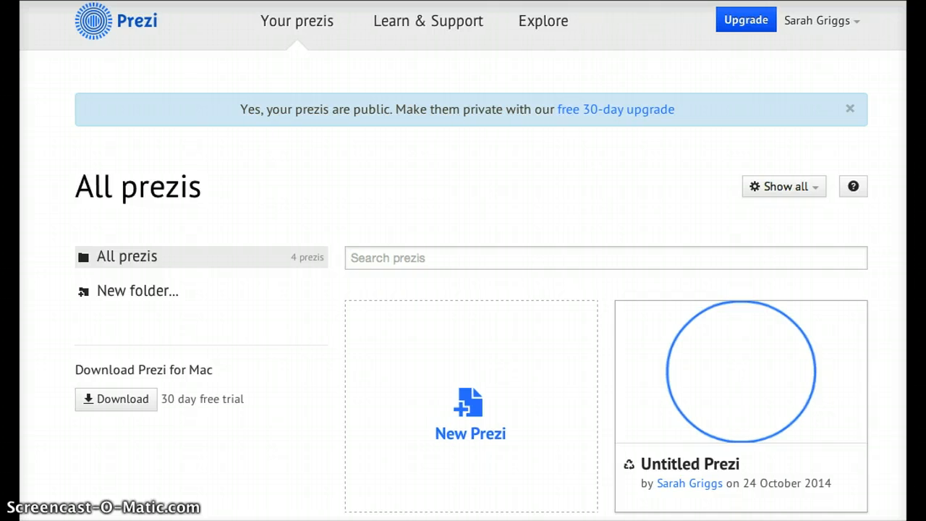
# Look through the existing presentations in the All prezis list.
pyautogui.scroll(-5, 463, 289)
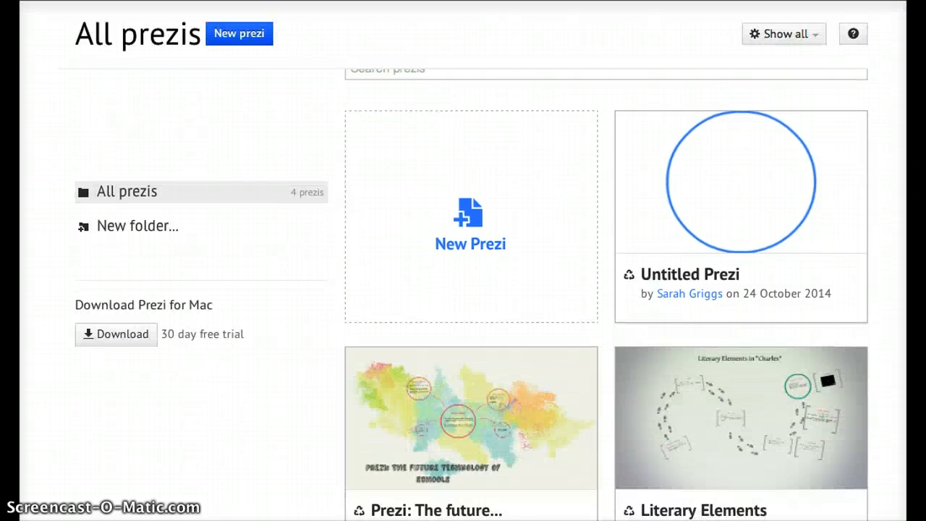
pyautogui.scroll(-2, 606, 289)
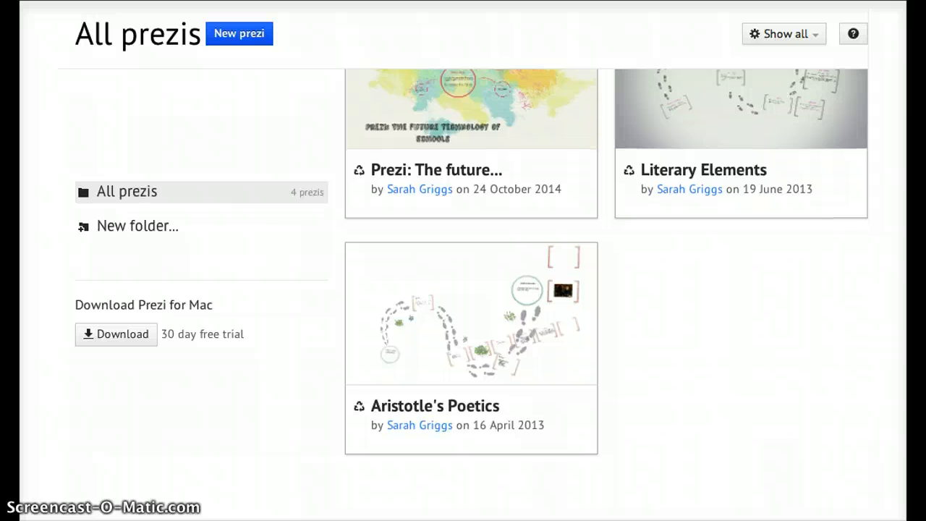
pyautogui.scroll(2, 606, 271)
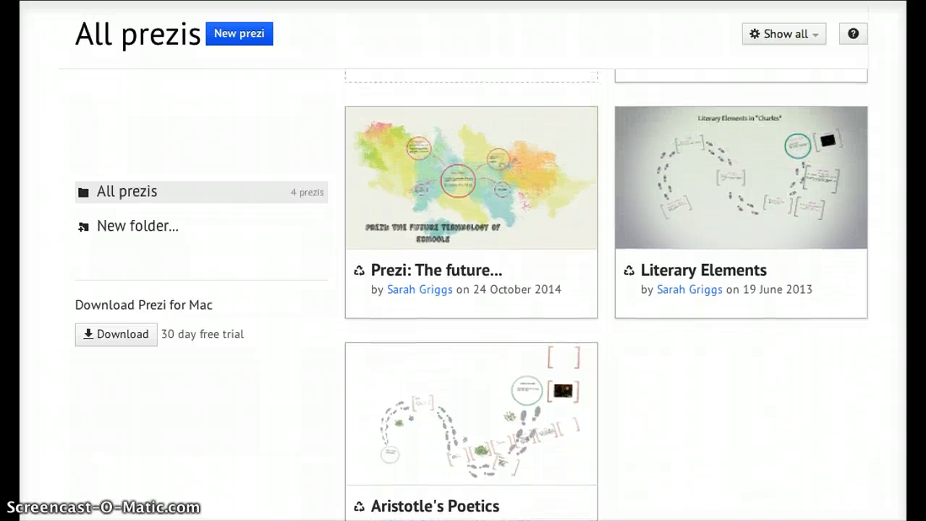
pyautogui.scroll(3, 606, 270)
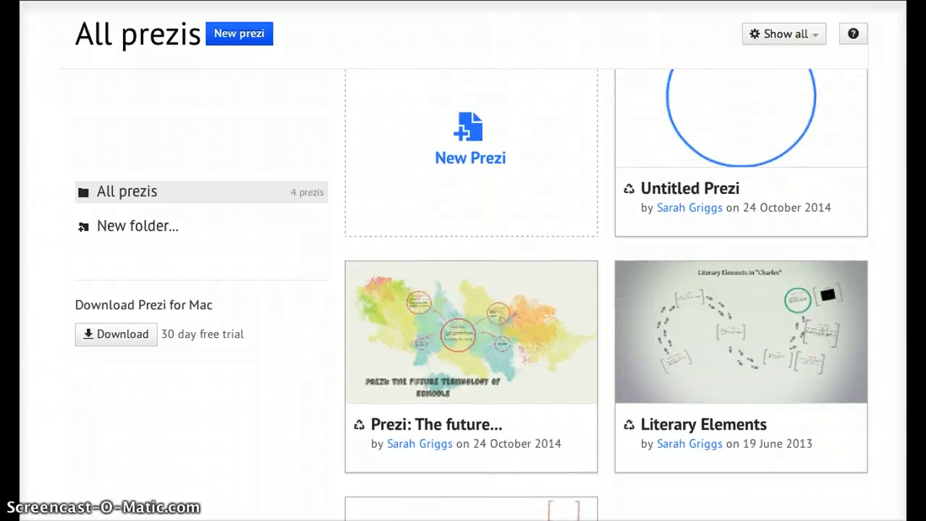
pyautogui.scroll(4, 606, 271)
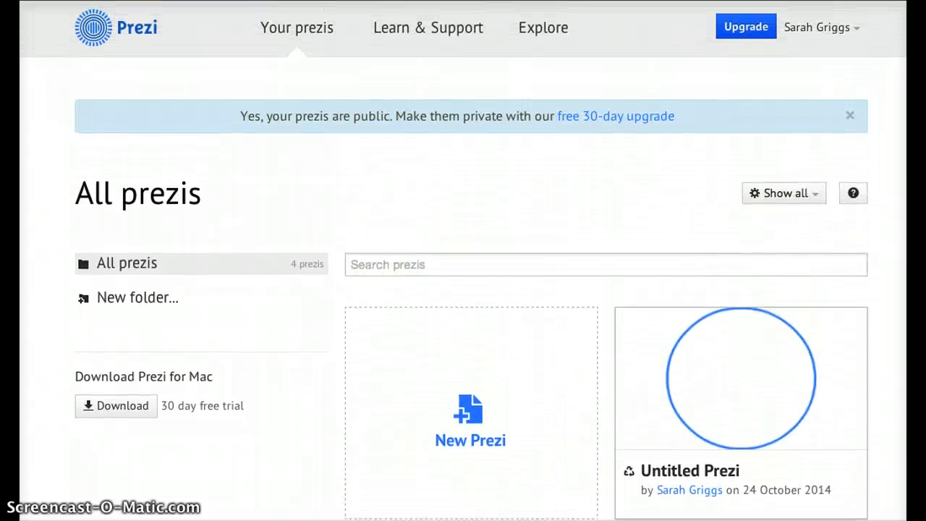
pyautogui.hscroll(1, 463, 271)
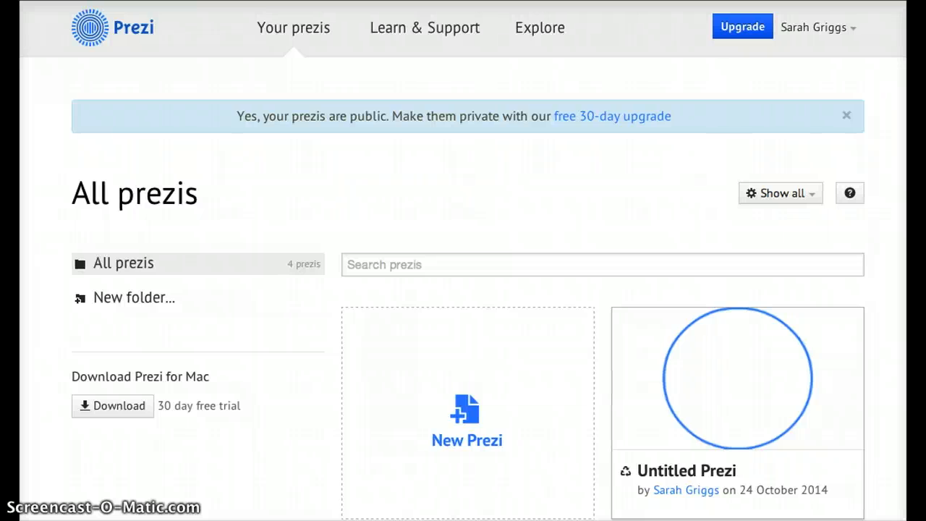
pyautogui.scroll(-8, 600, 325)
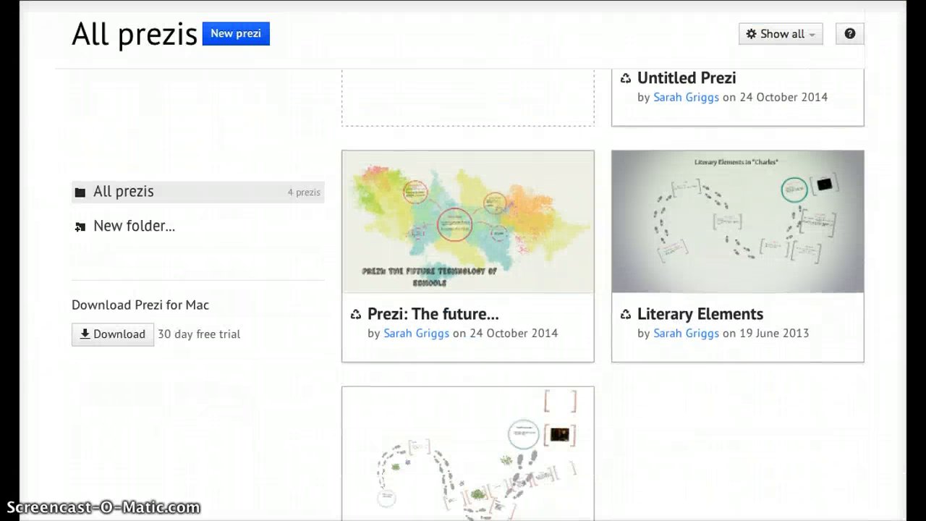
pyautogui.scroll(8, 600, 326)
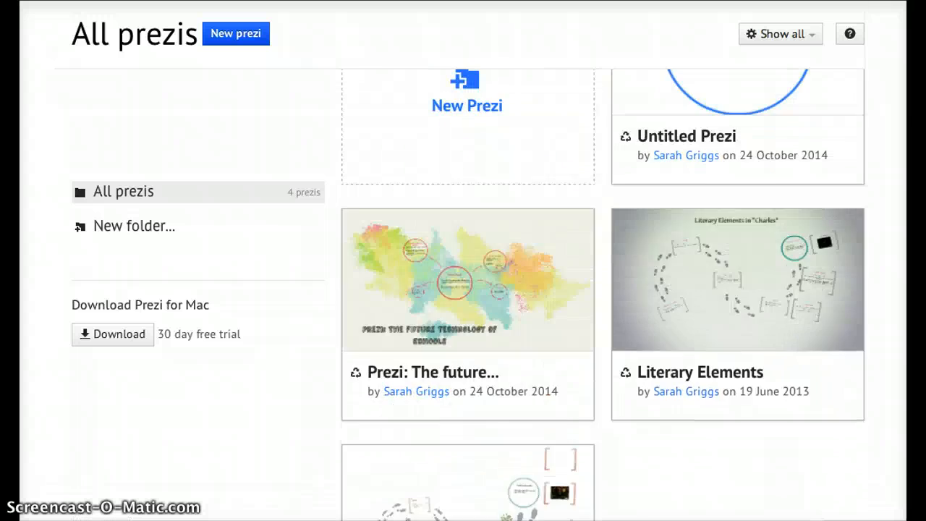
pyautogui.scroll(2, 463, 260)
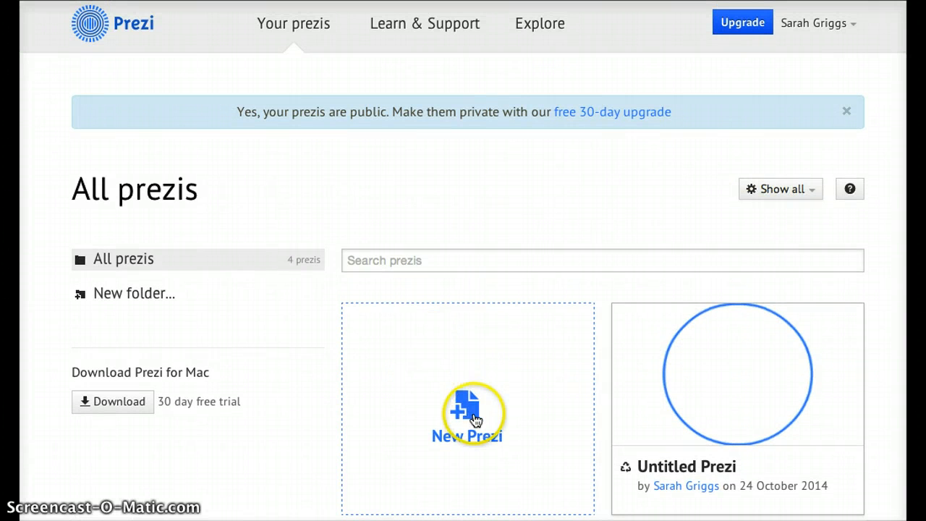
# Create a new prezi from the Blank template found among the additional templates.
pyautogui.click(466, 407)
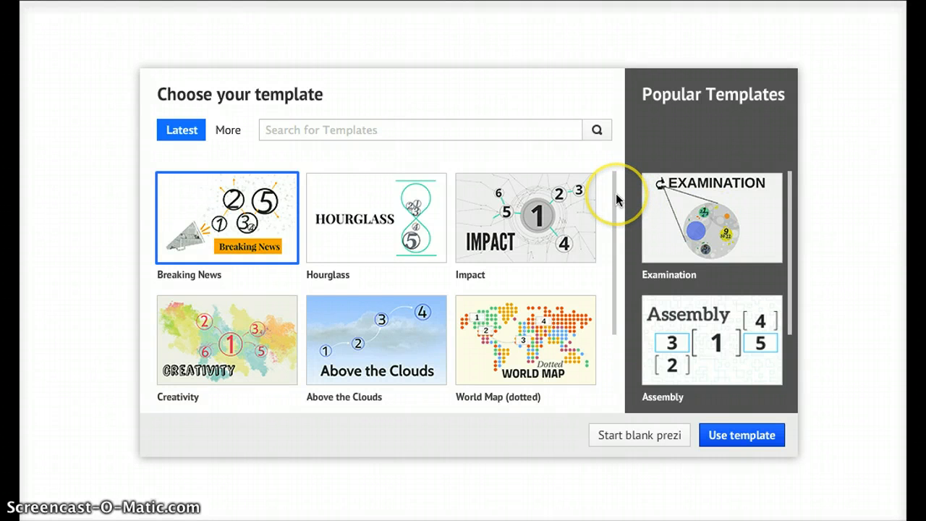
pyautogui.moveTo(614, 193); pyautogui.dragTo(615, 131)
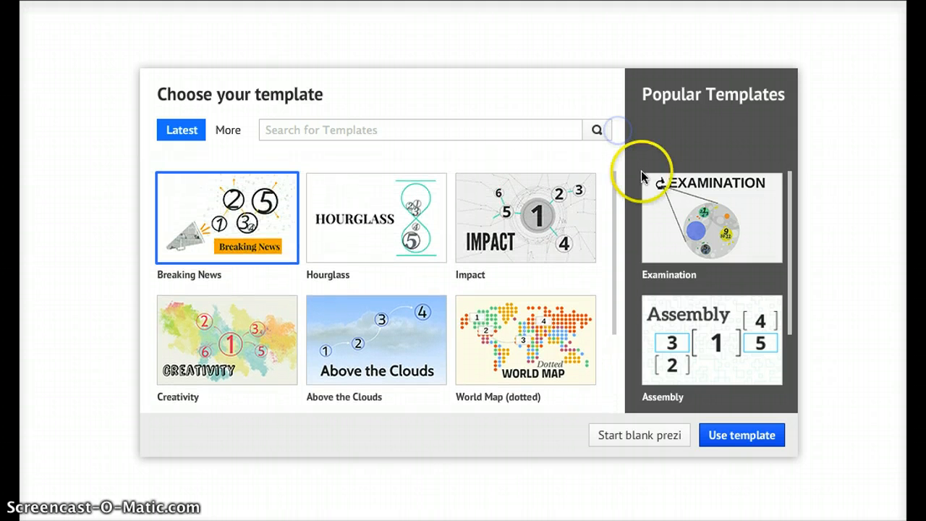
pyautogui.click(231, 133)
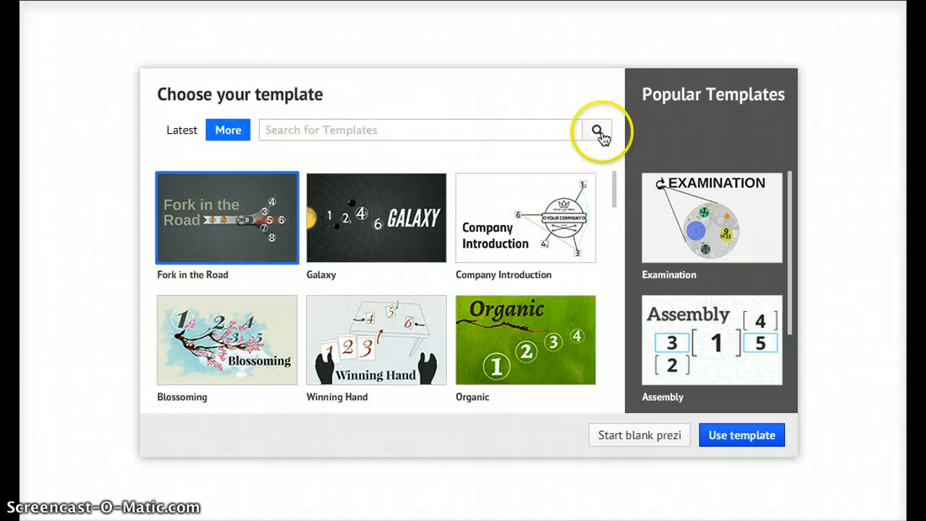
pyautogui.moveTo(615, 188); pyautogui.dragTo(616, 398)
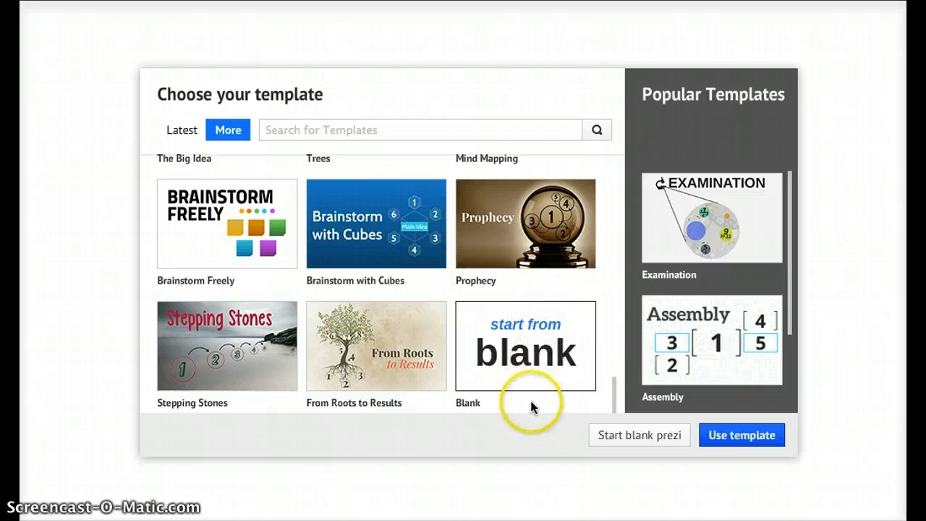
pyautogui.click(534, 373)
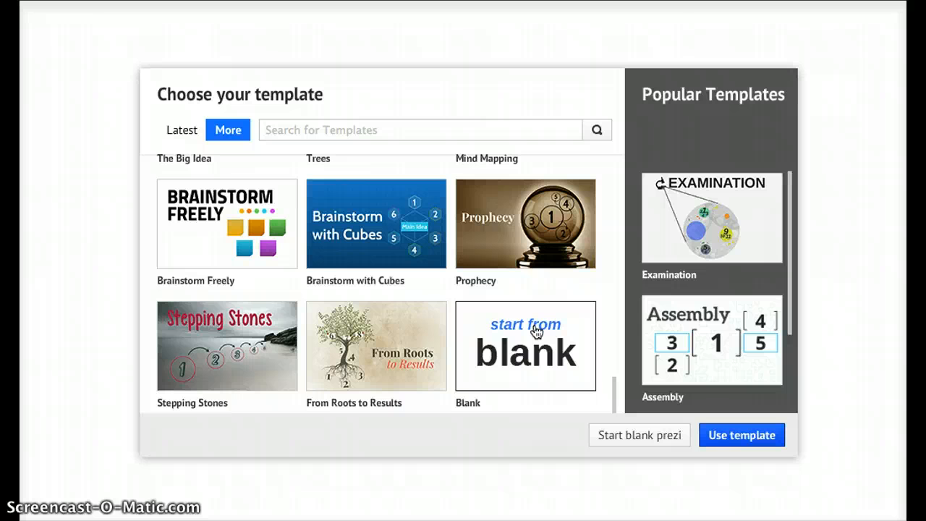
pyautogui.click(535, 332)
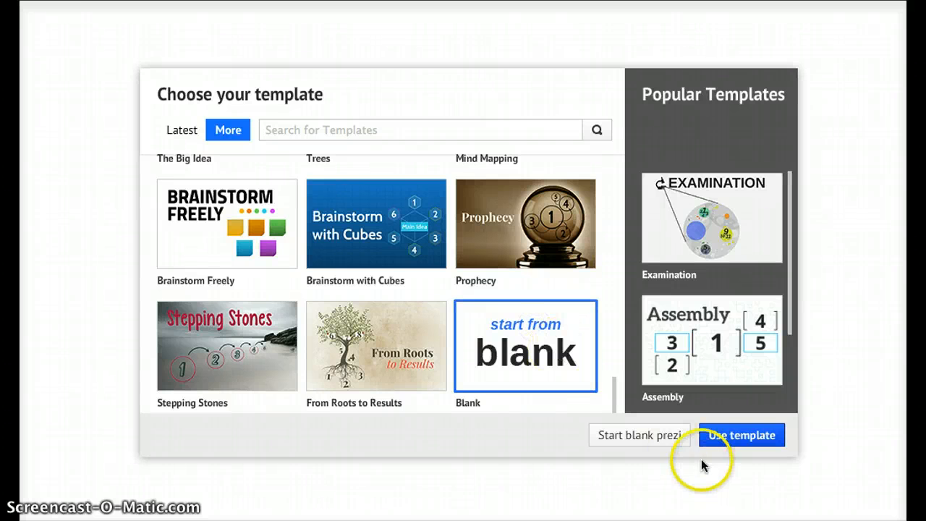
pyautogui.click(729, 436)
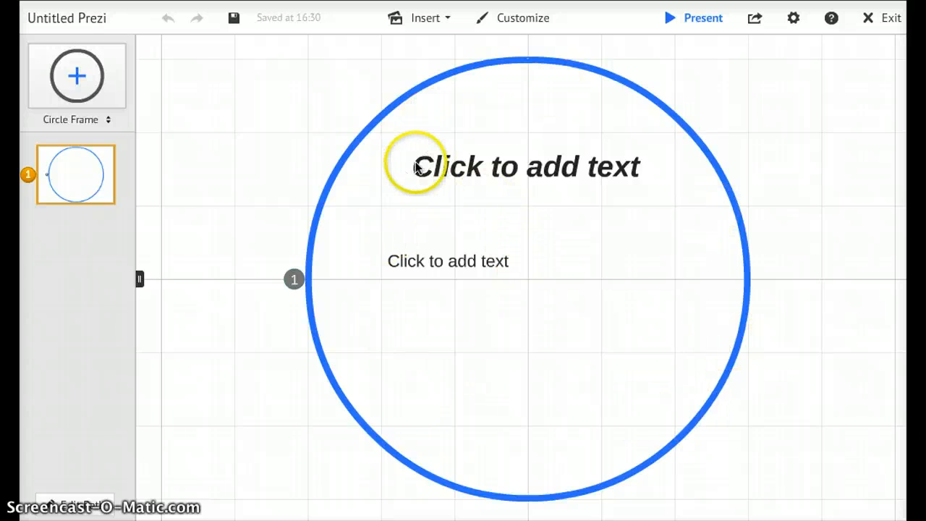
# Replace the heading placeholder in the circle frame with "New Prezi".
pyautogui.click(491, 168)
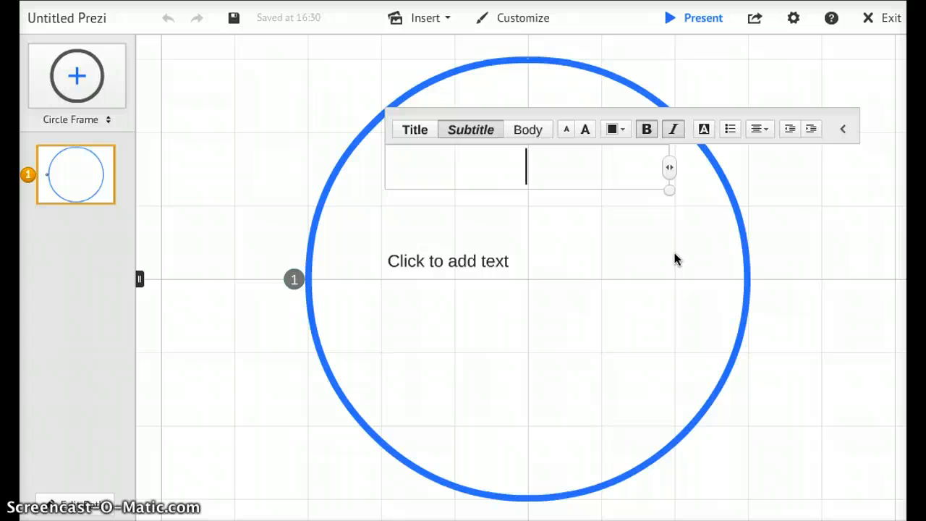
pyautogui.write('New Prezi')
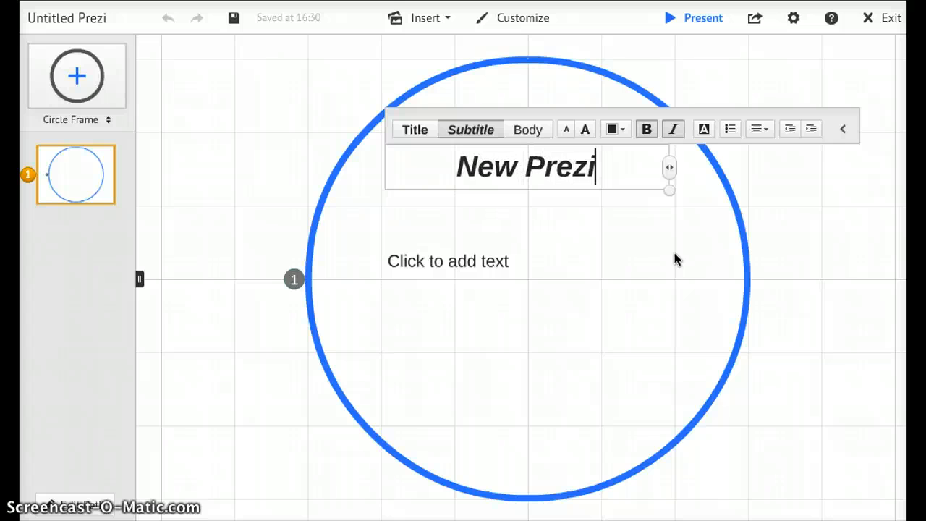
# Try the Body and Title styles and a larger text size on the heading, returning it to the Subtitle style.
pyautogui.click(527, 131)
pyautogui.click(471, 132)
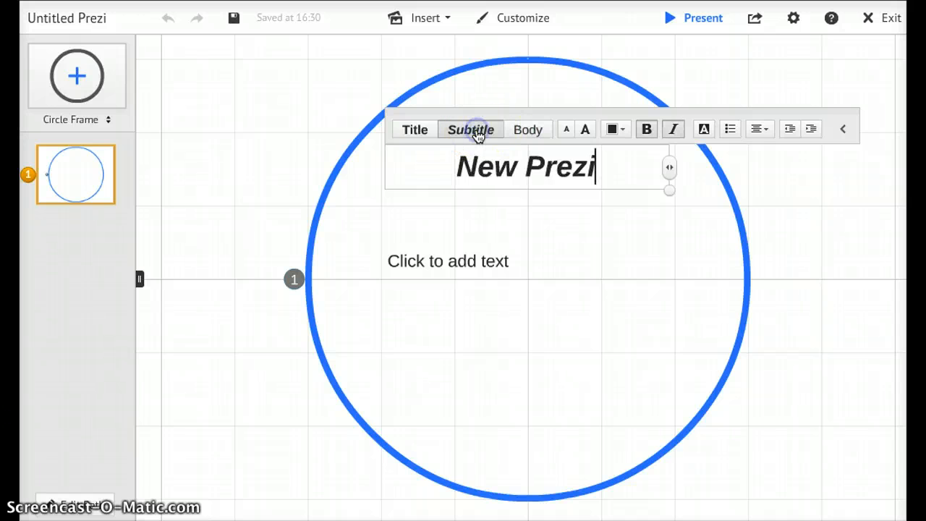
pyautogui.click(417, 132)
pyautogui.click(475, 130)
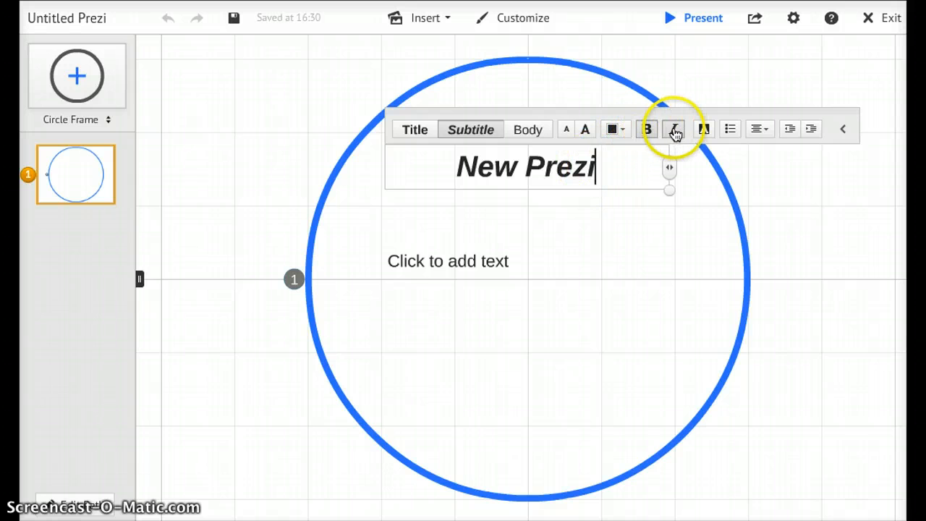
pyautogui.click(583, 131)
pyautogui.click(566, 133)
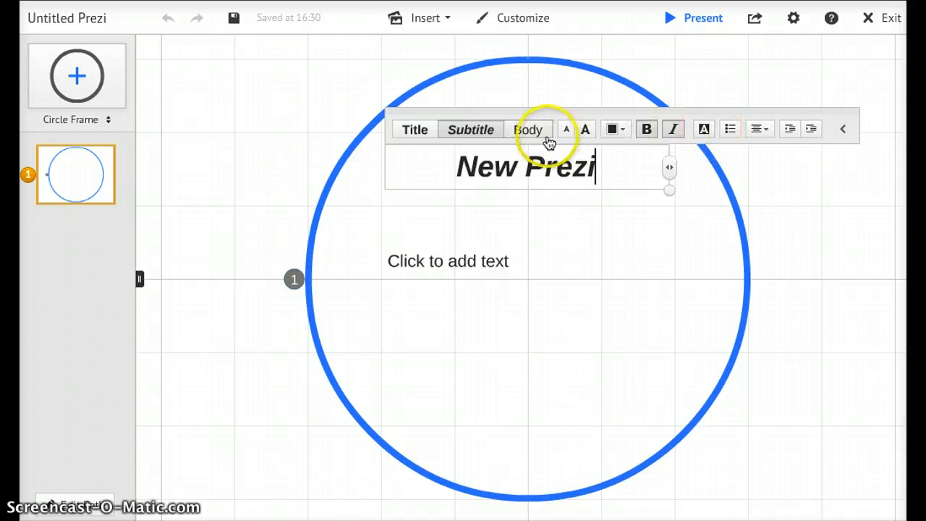
# Add a background highlight to the "New Prezi" heading and move its text box slightly up and to the left inside the circle.
pyautogui.click(710, 133)
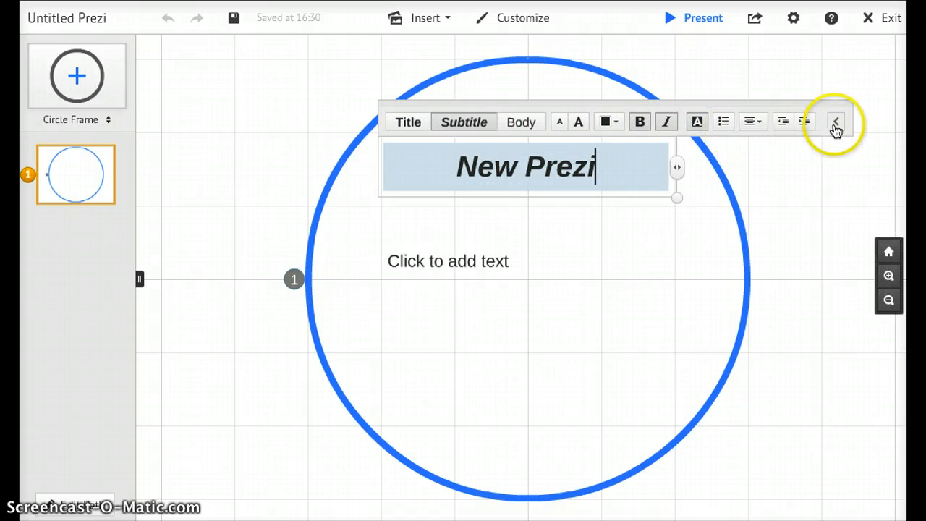
pyautogui.click(836, 123)
pyautogui.click(699, 124)
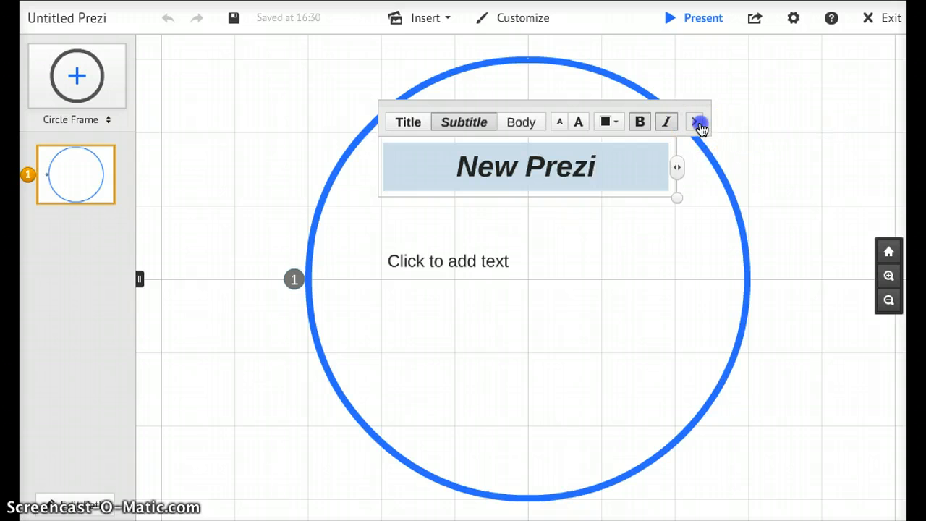
pyautogui.moveTo(684, 105); pyautogui.dragTo(661, 99)
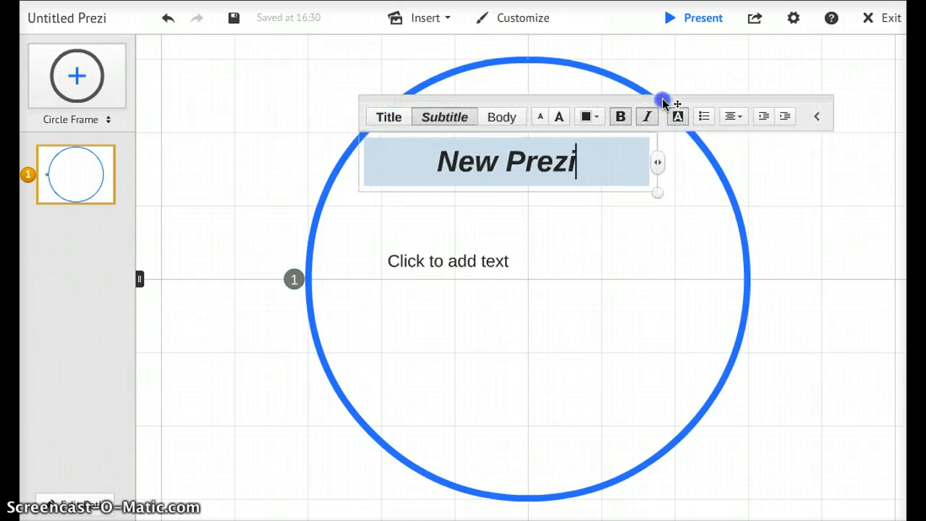
pyautogui.click(604, 155)
pyautogui.click(582, 210)
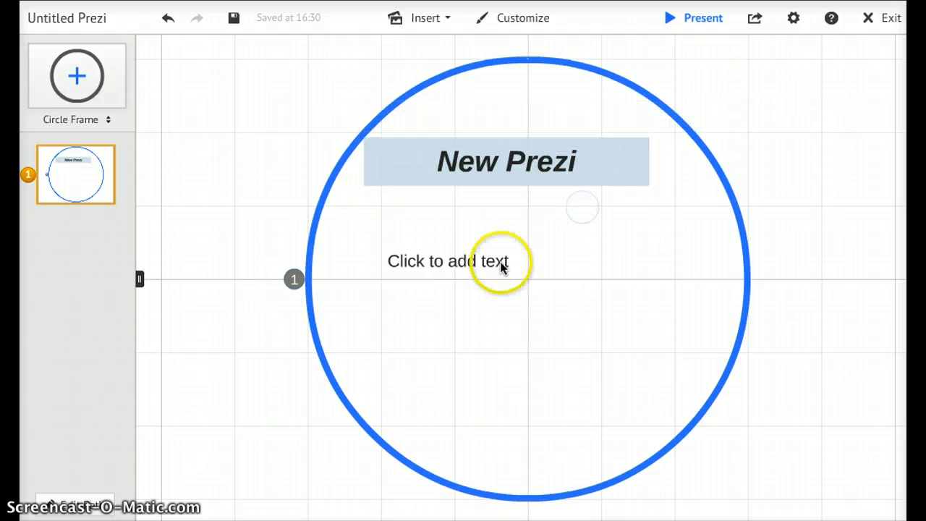
# Replace the body placeholder below the heading with the bulleted line "Things to know about Prezi" and save the prezi.
pyautogui.click(500, 262)
pyautogui.click(558, 178)
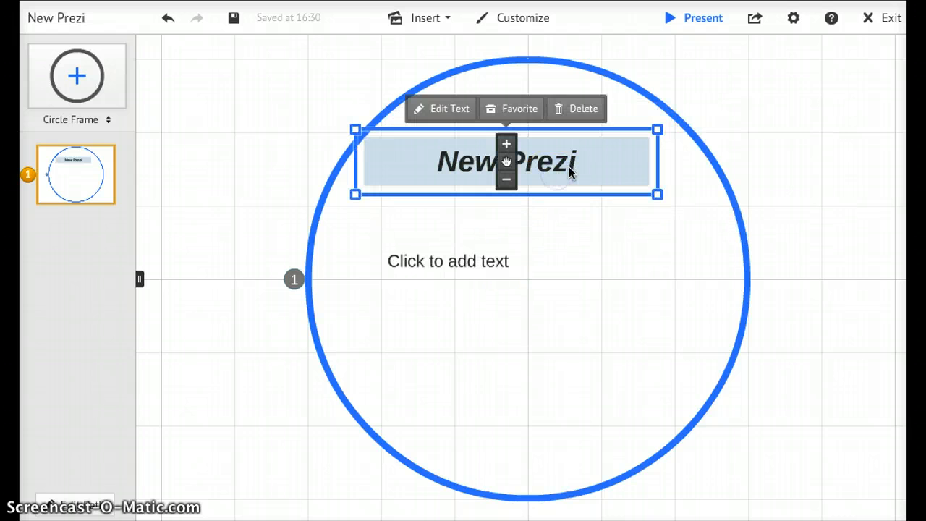
pyautogui.click(495, 253)
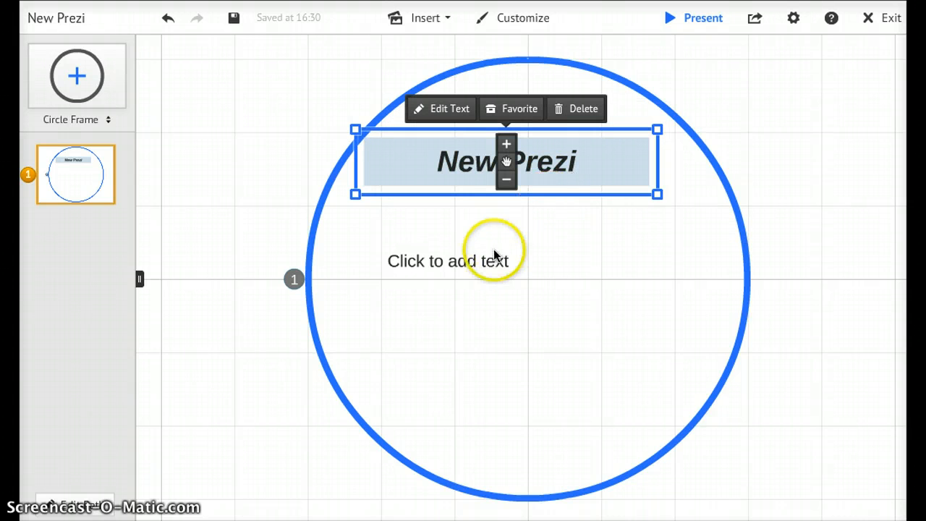
pyautogui.click(577, 323)
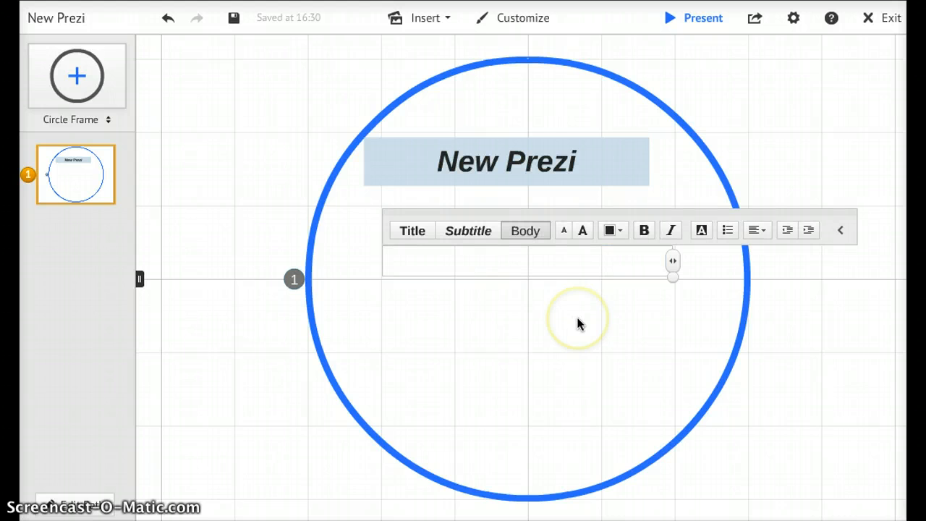
pyautogui.click(568, 295)
pyautogui.click(727, 230)
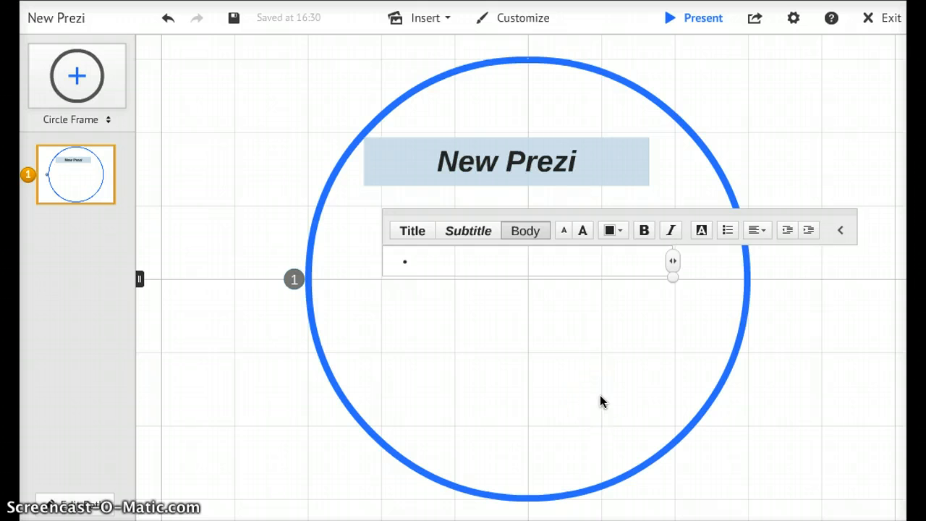
pyautogui.write('Things')
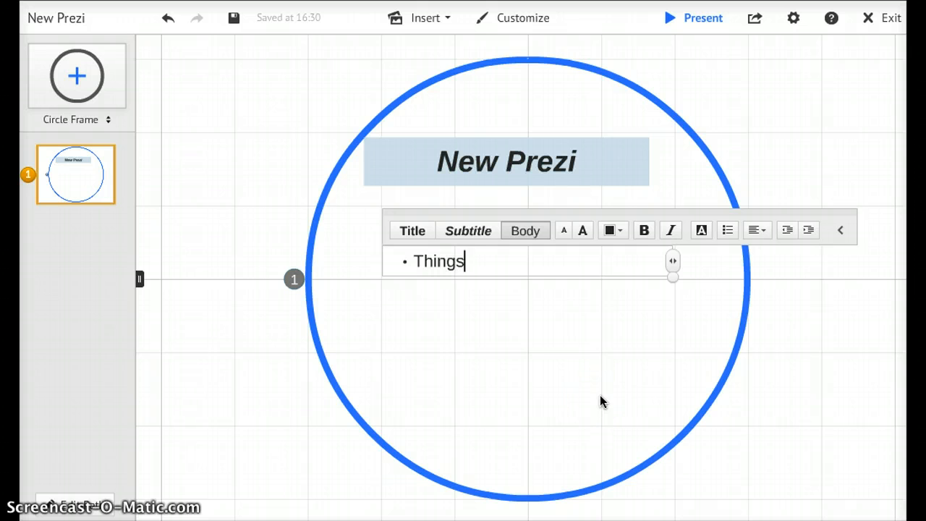
pyautogui.write(' to know about')
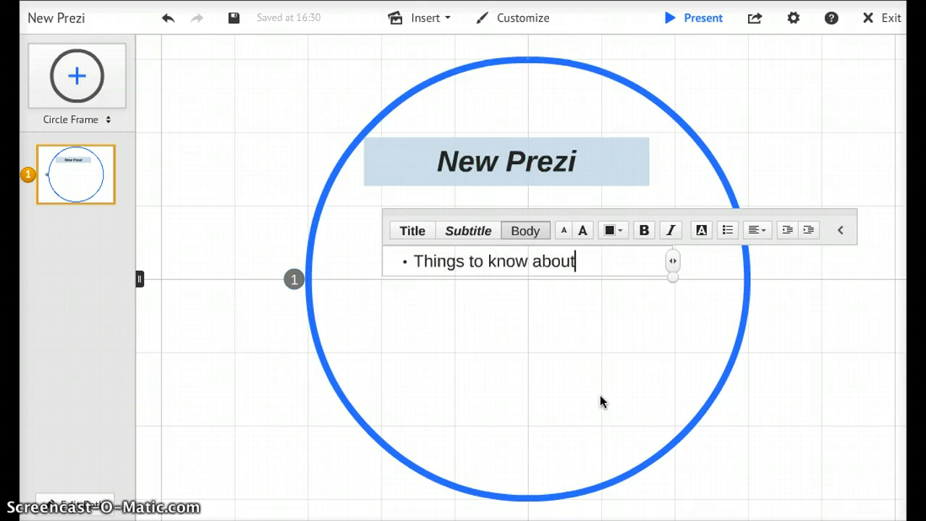
pyautogui.write(' Prezi')
pyautogui.click(604, 396)
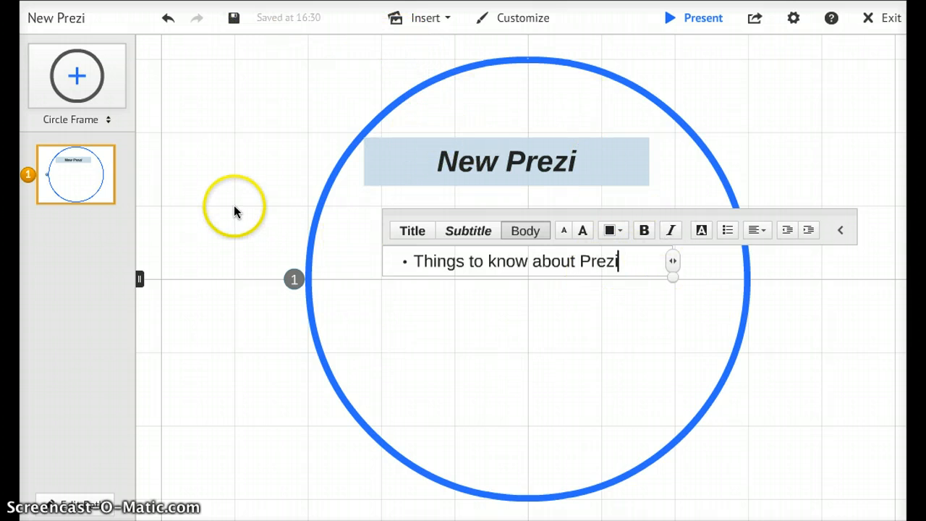
pyautogui.click(233, 19)
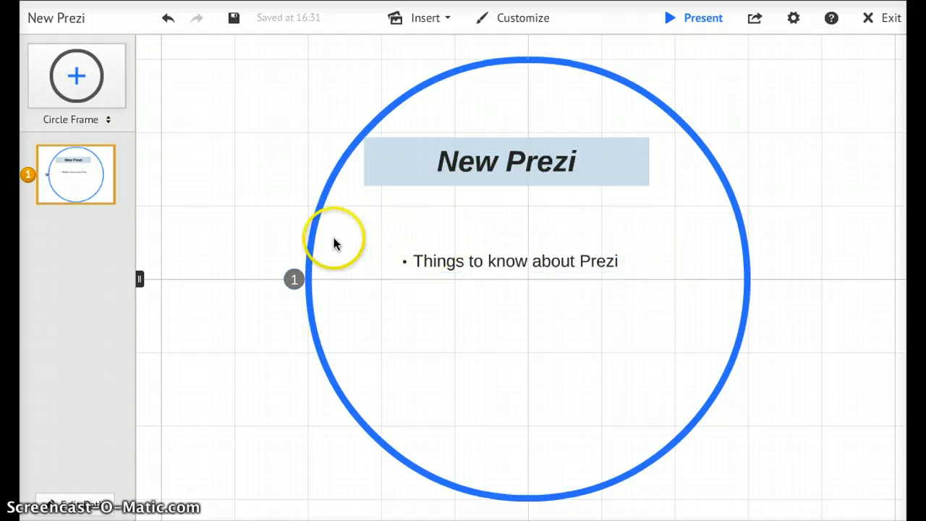
# Add two new circle frames to the presentation path.
pyautogui.click(87, 72)
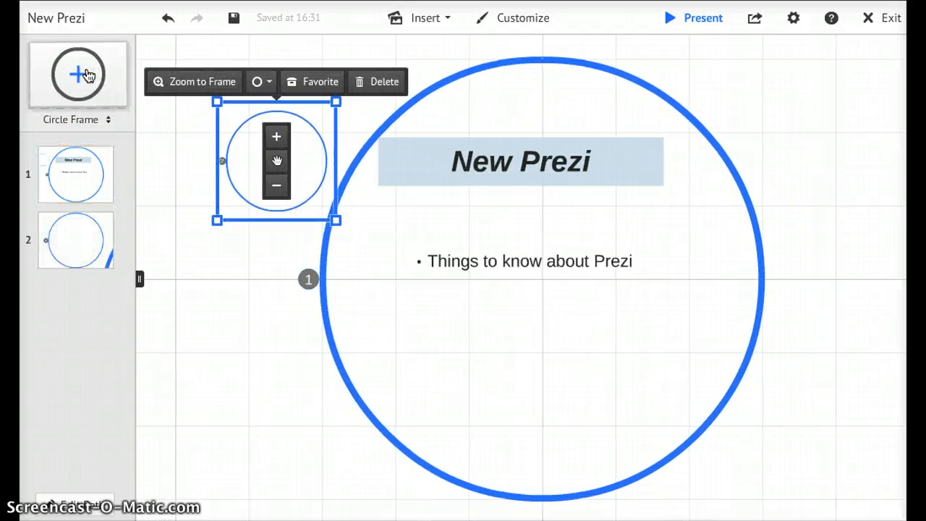
pyautogui.click(87, 74)
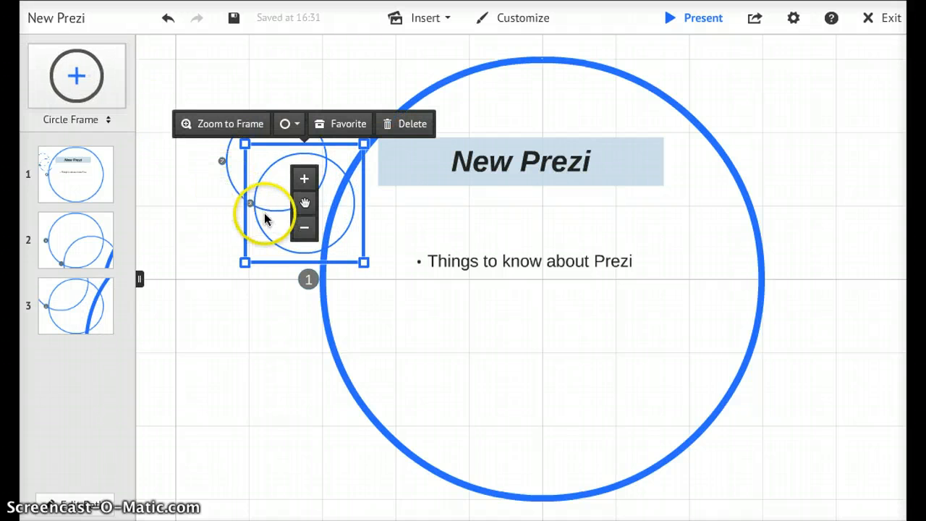
# Move the third circle frame left and slightly down, clear of the second frame, and deselect it.
pyautogui.moveTo(265, 226); pyautogui.dragTo(240, 261)
pyautogui.moveTo(450, 186); pyautogui.dragTo(398, 197)
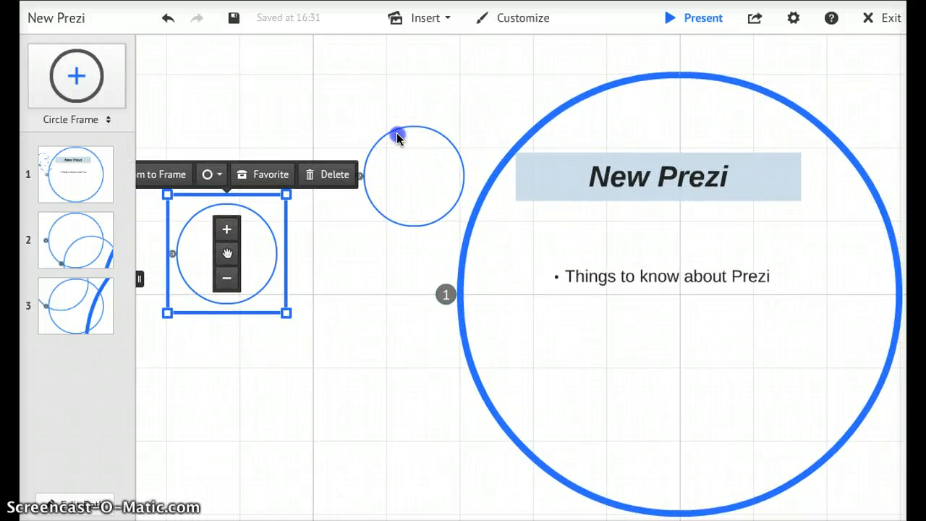
pyautogui.moveTo(397, 137); pyautogui.dragTo(383, 131)
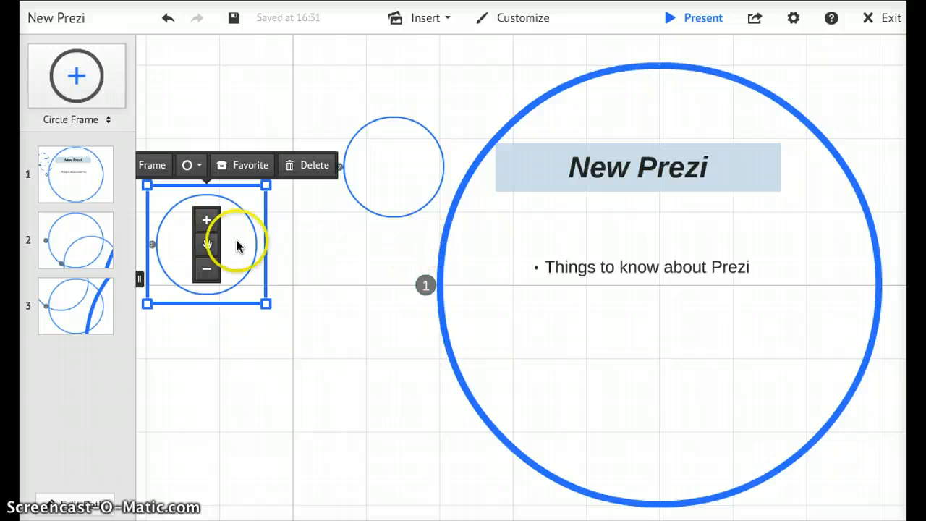
pyautogui.click(406, 185)
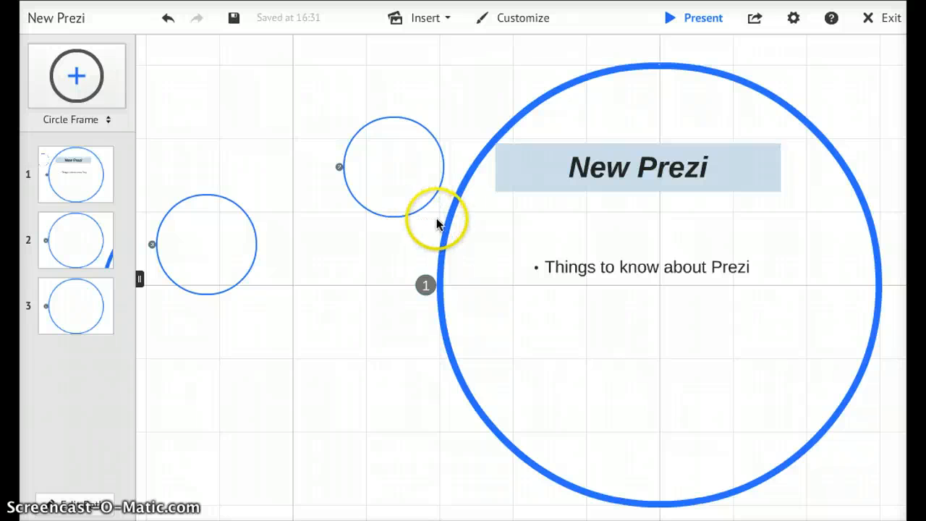
pyautogui.click(423, 175)
pyautogui.moveTo(422, 178); pyautogui.dragTo(388, 210)
pyautogui.moveTo(349, 185); pyautogui.dragTo(366, 176)
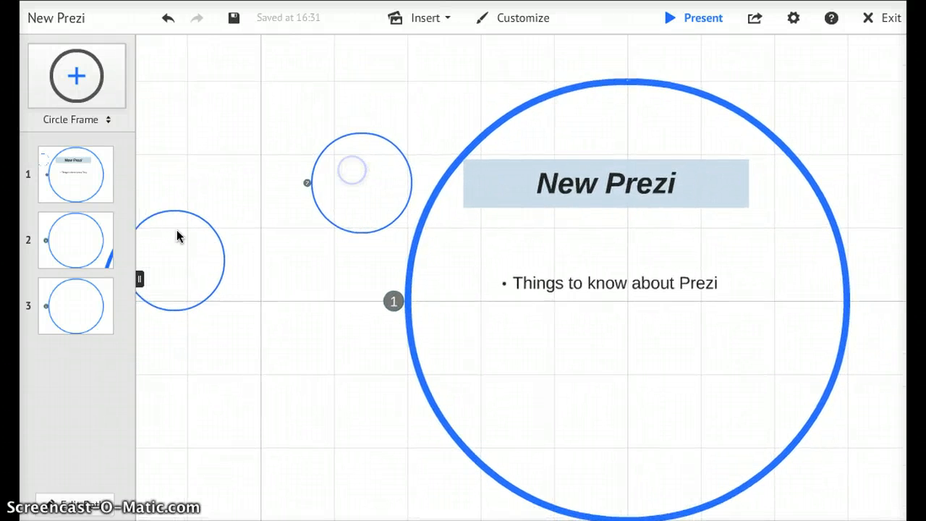
pyautogui.rightClick(174, 233)
pyautogui.click(175, 182)
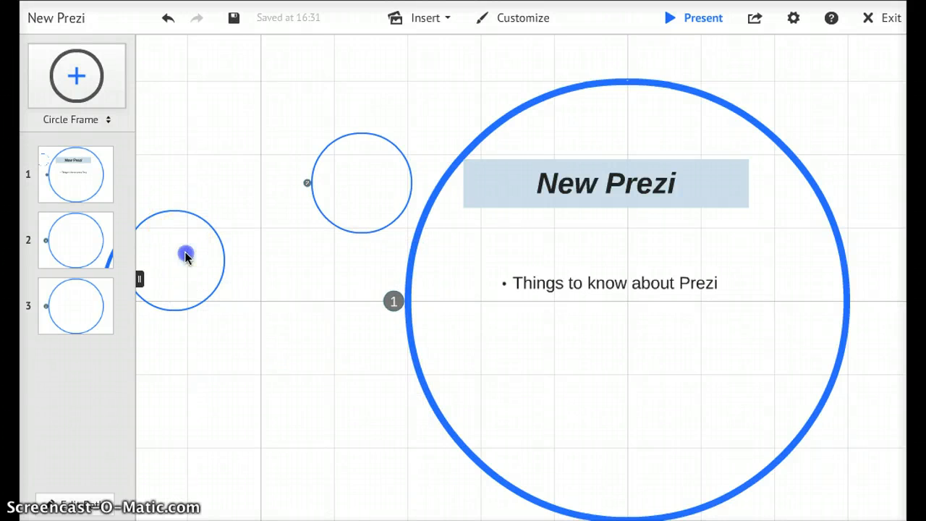
pyautogui.moveTo(186, 254); pyautogui.dragTo(173, 209)
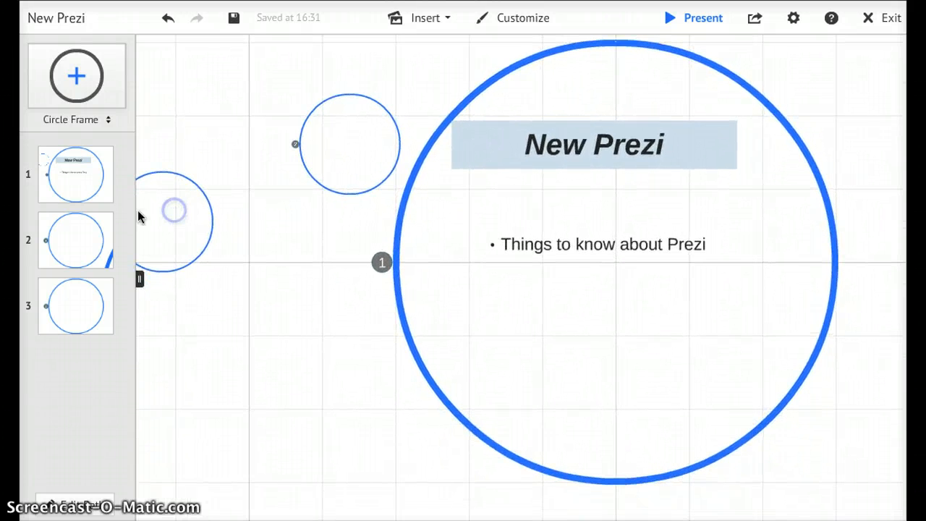
# Zoom to the second and third frames in turn and start an empty text box in the upper part of each.
pyautogui.click(102, 238)
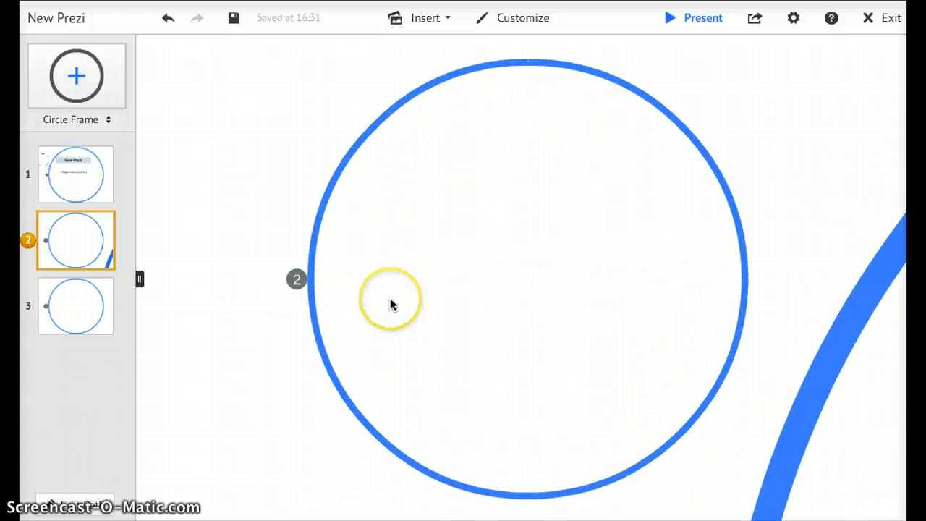
pyautogui.click(397, 179)
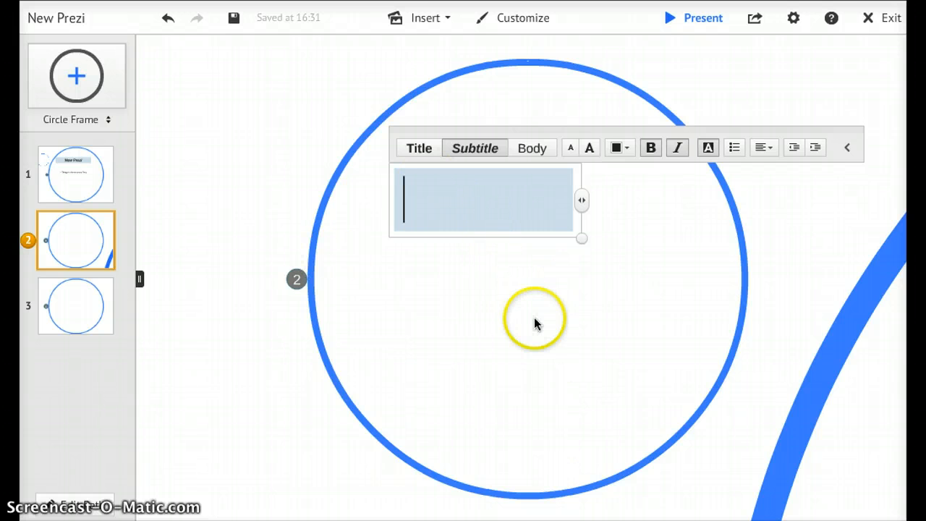
pyautogui.click(93, 307)
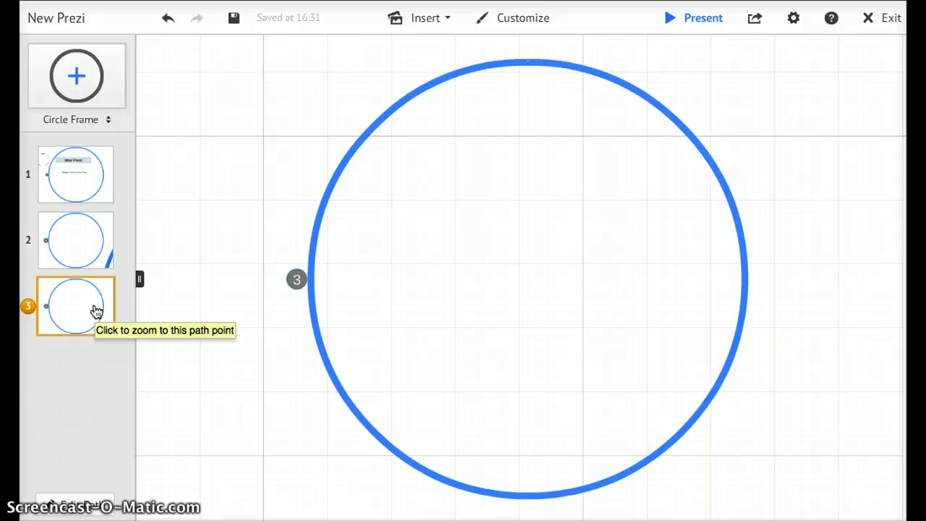
pyautogui.click(487, 135)
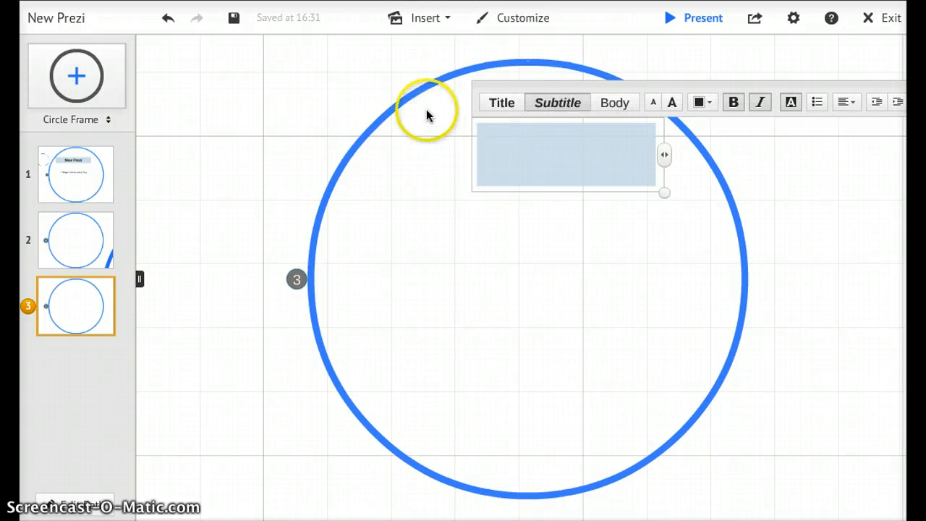
# Review the kinds of content that can be inserted into the prezi.
pyautogui.click(447, 21)
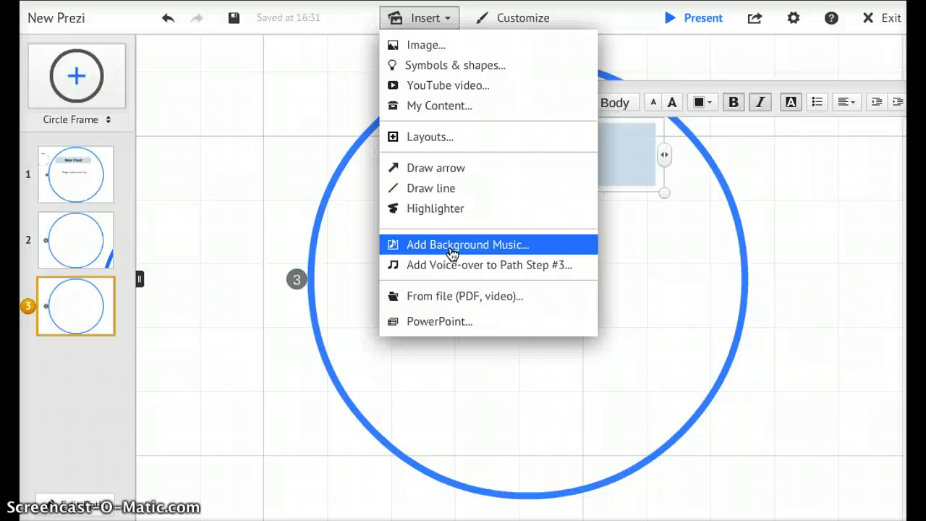
pyautogui.click(444, 17)
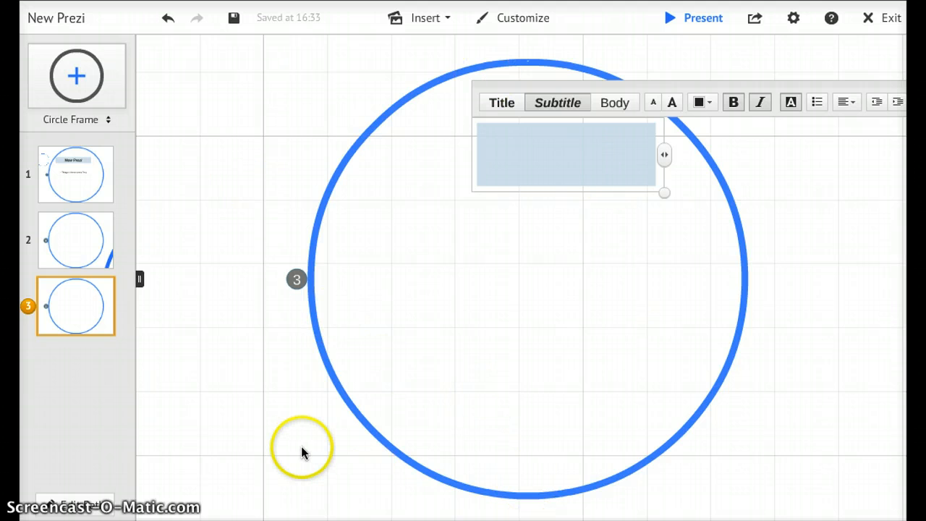
# Present the prezi in full screen with keyboard controls from the first frame, advance through frames 2 and 3, and end the presentation.
pyautogui.click(80, 167)
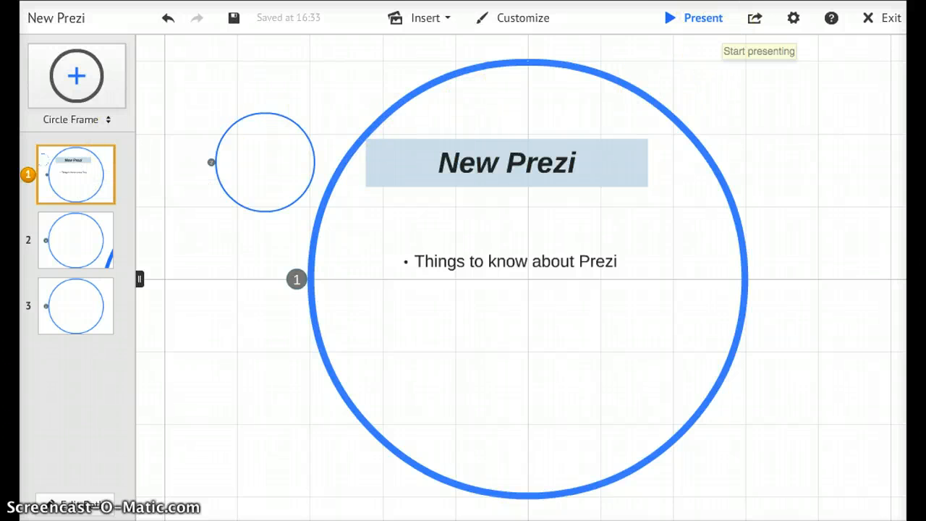
pyautogui.click(704, 20)
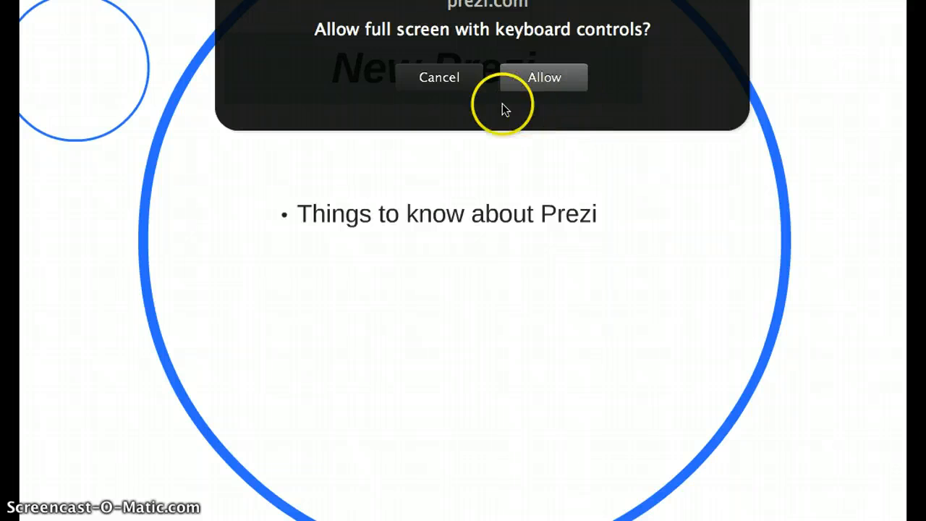
pyautogui.click(541, 79)
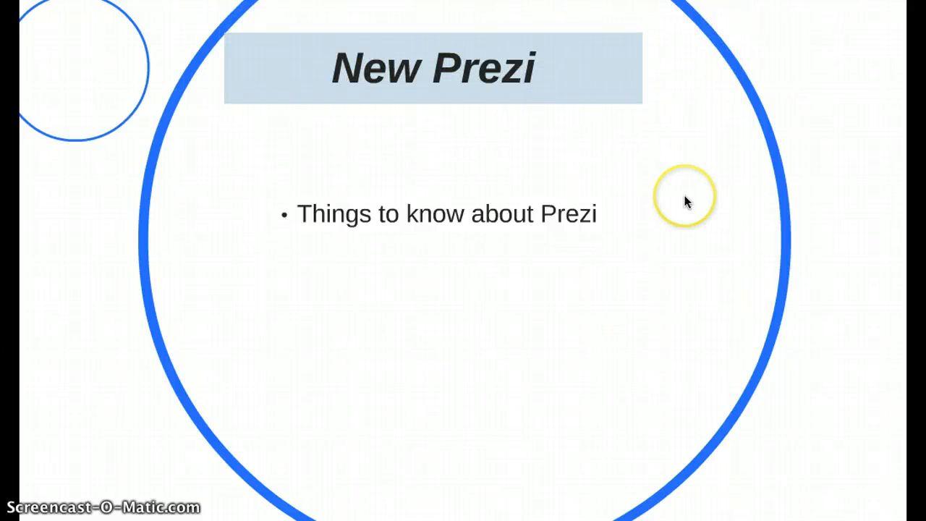
pyautogui.click(752, 410)
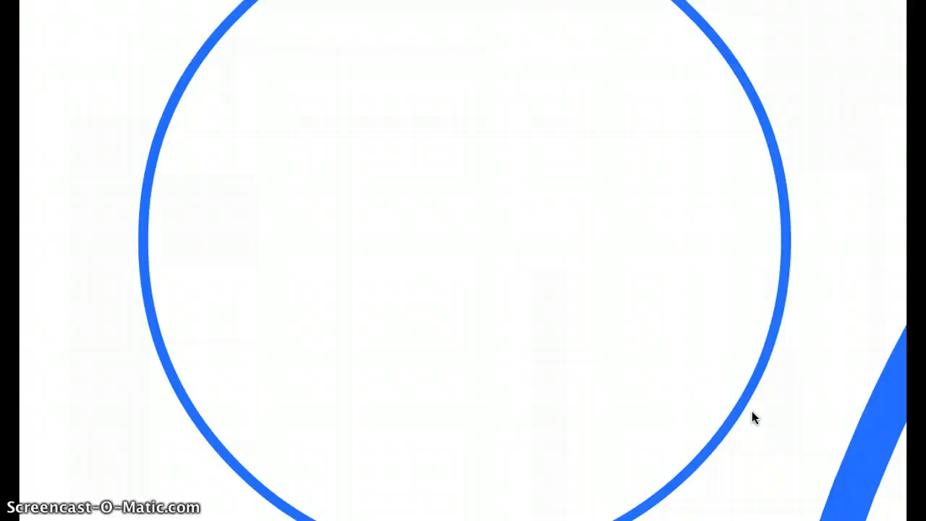
pyautogui.click(751, 411)
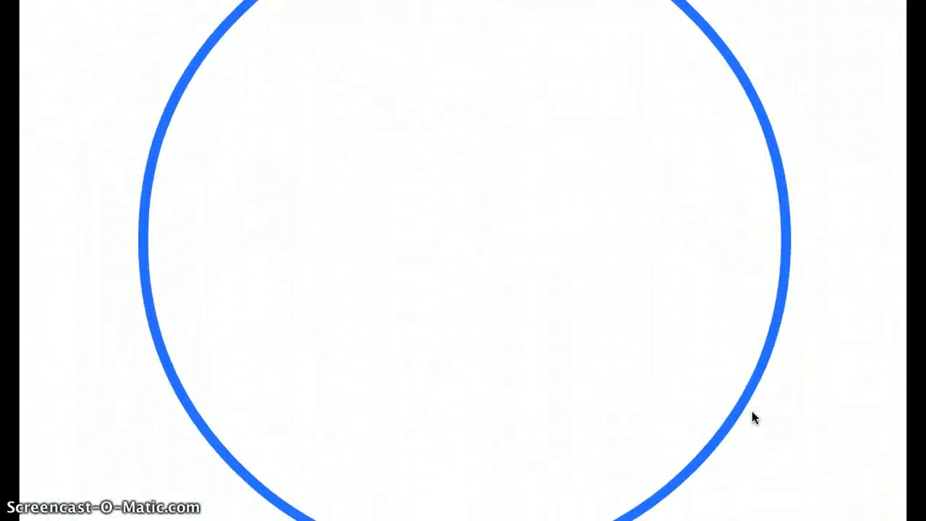
pyautogui.press('Escape')
pyautogui.click(752, 413)
pyautogui.moveTo(893, 374)
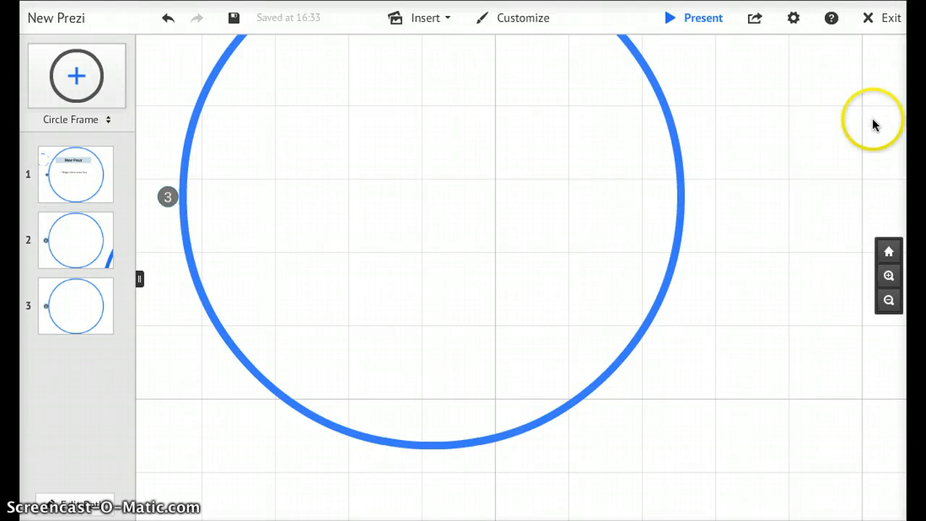
# Exit the editor and look over the prezi's page, from its preview to the comments and recent prezis.
pyautogui.click(891, 23)
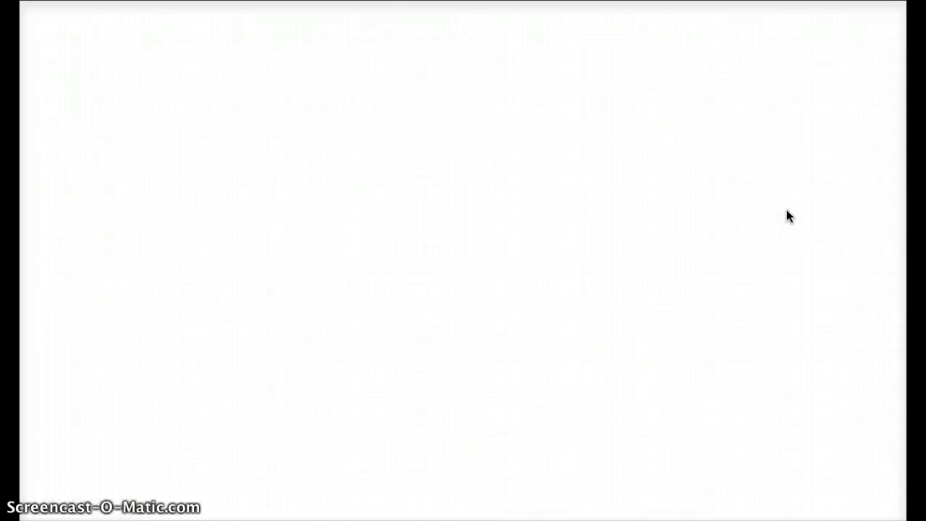
pyautogui.scroll(-2, 902, 192)
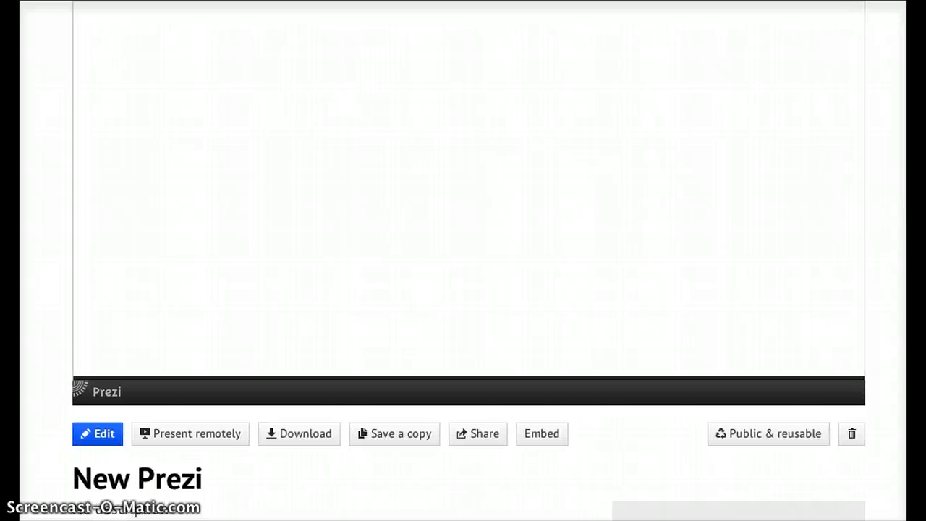
pyautogui.scroll(-6, 462, 261)
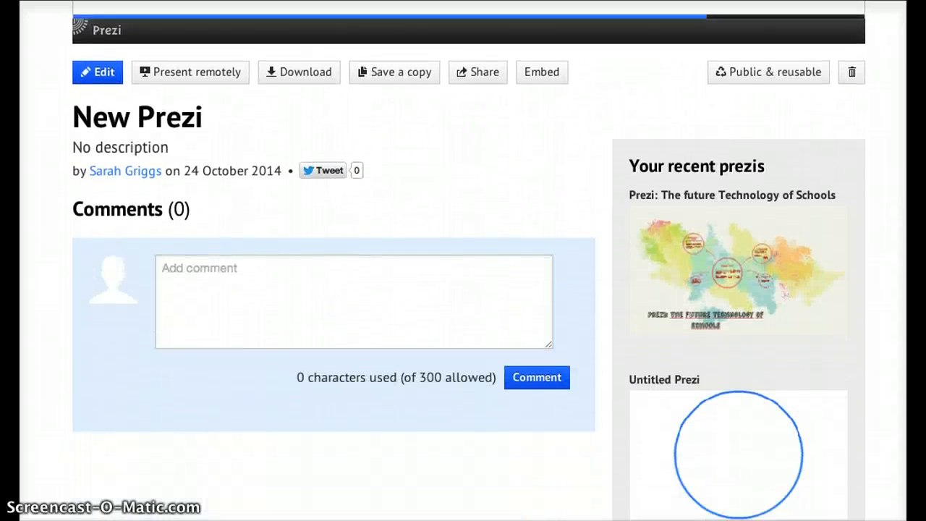
pyautogui.scroll(-5, 463, 261)
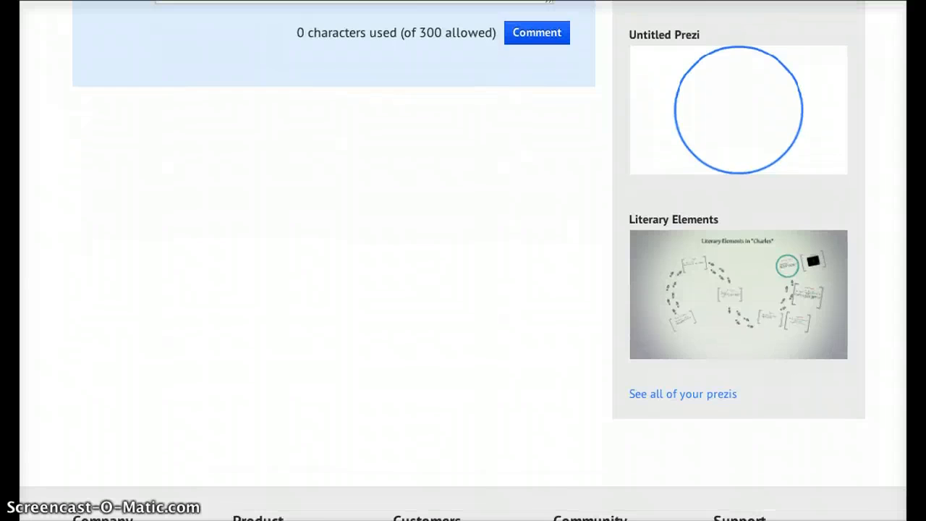
pyautogui.scroll(-1, 463, 261)
pyautogui.scroll(8, 903, 314)
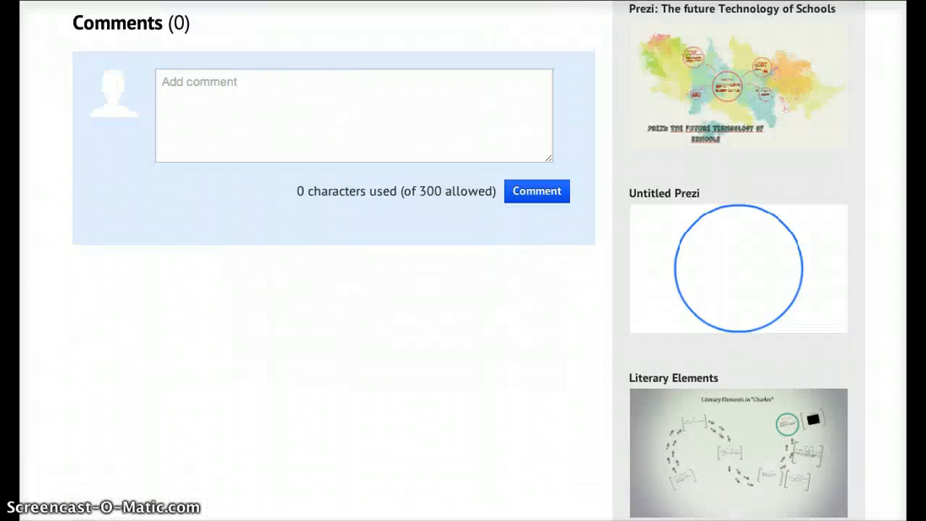
pyautogui.scroll(3, 897, 266)
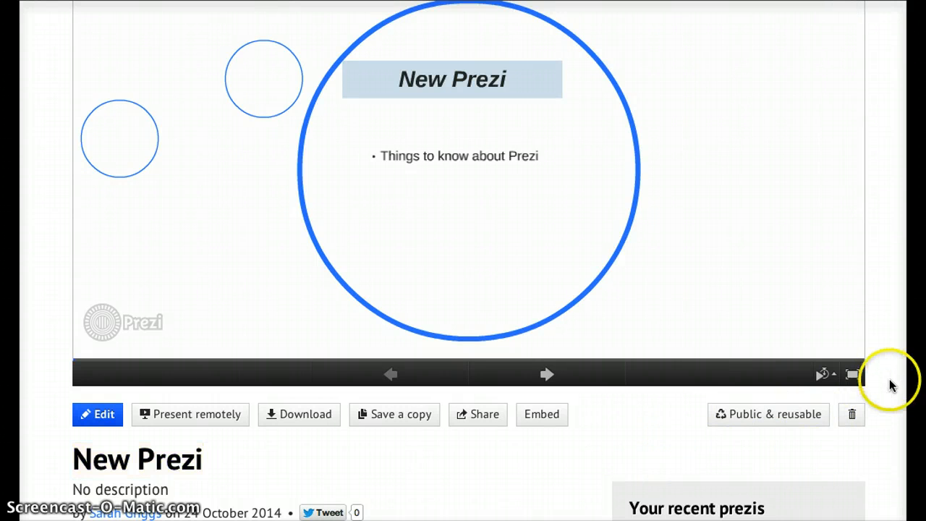
pyautogui.scroll(1, 894, 385)
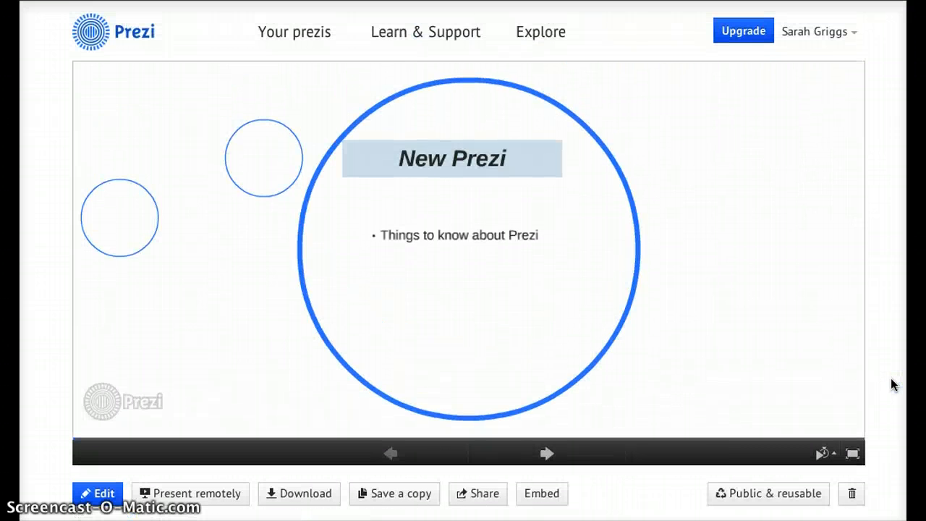